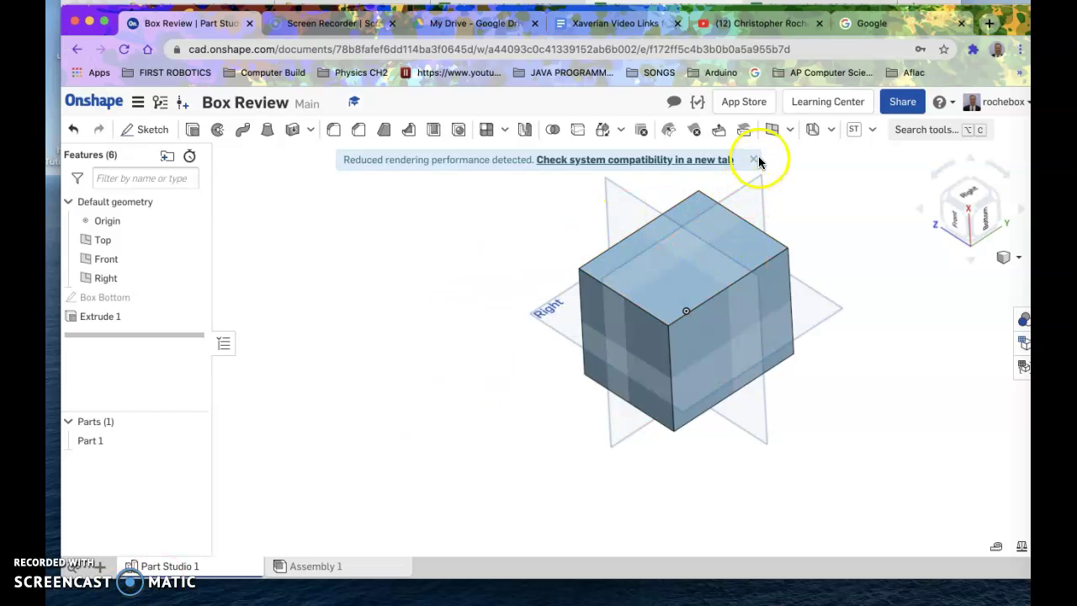
Dismiss the reduced rendering performance banner and zoom around the solid cube, Part 1
left_click(754, 160)
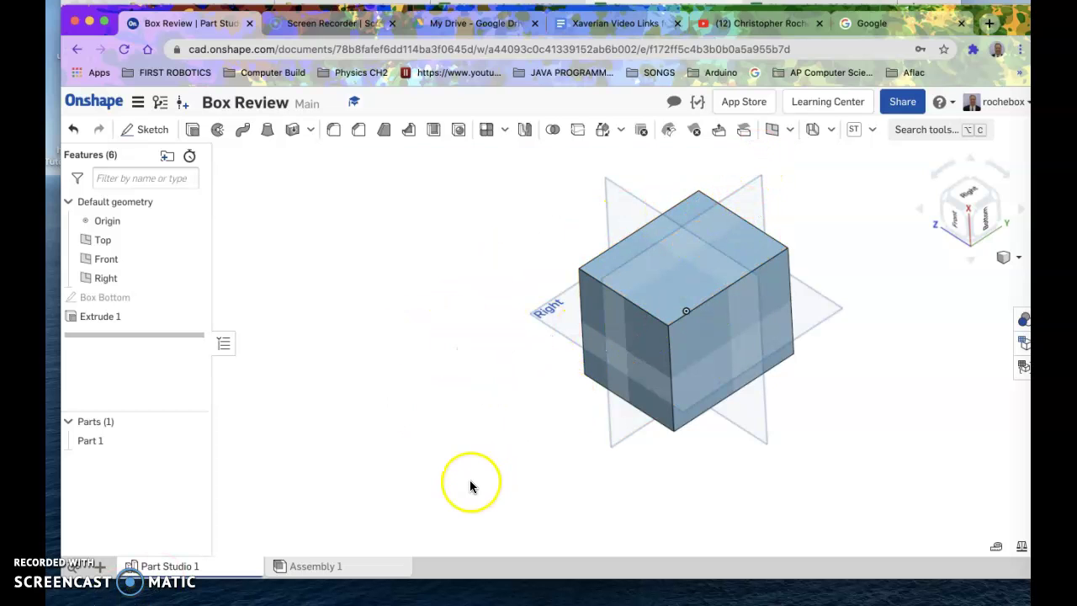
scroll(469, 485, "down", 3)
scroll(469, 481, "up", 4)
scroll(468, 478, "down", 1)
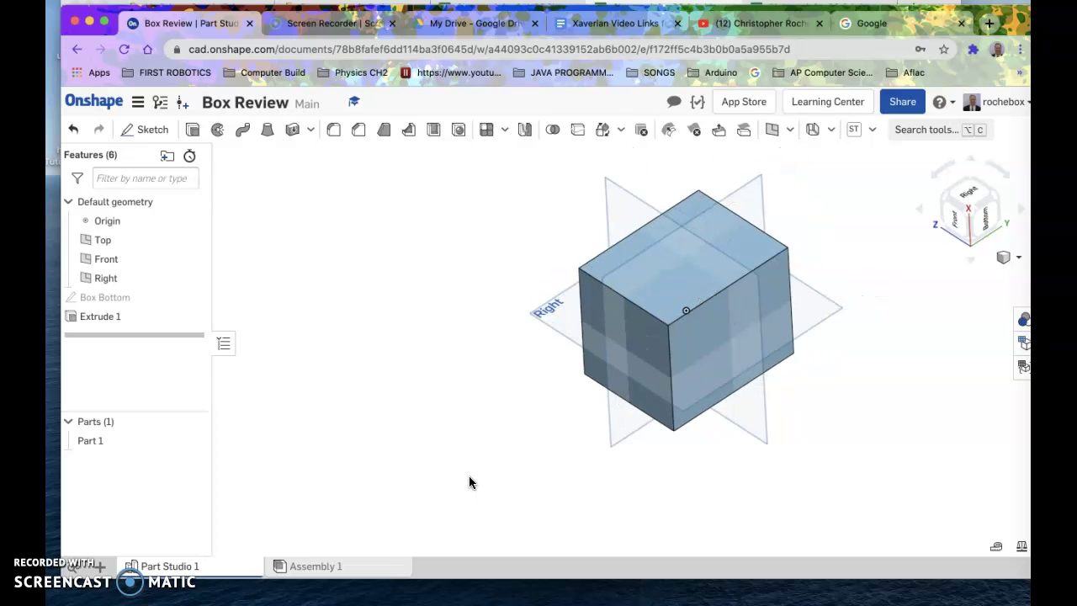
left_click(376, 483)
left_click(343, 480)
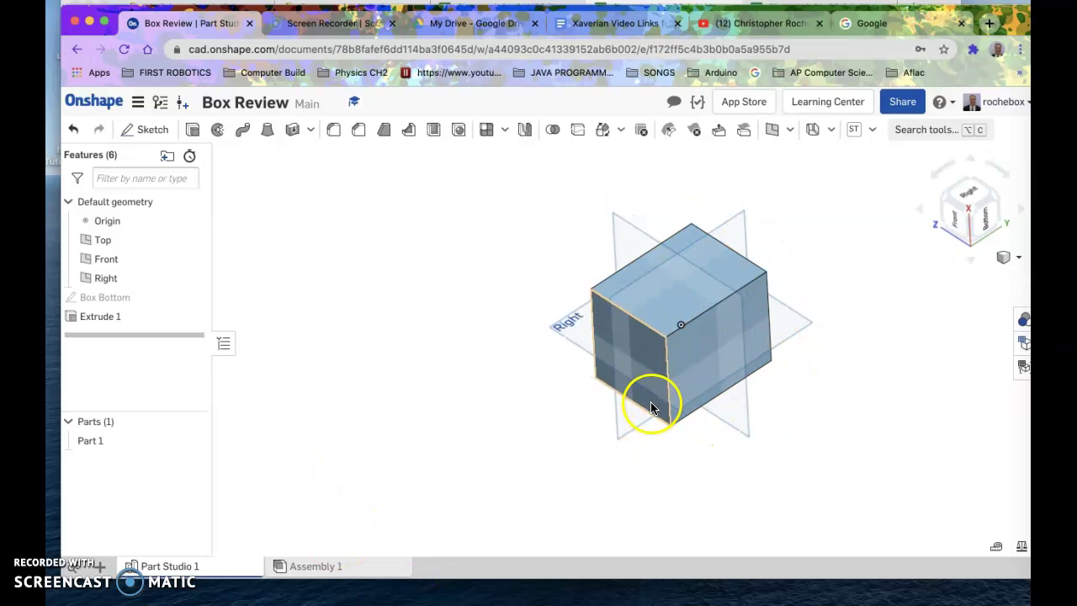
scroll(620, 409, "up", 1)
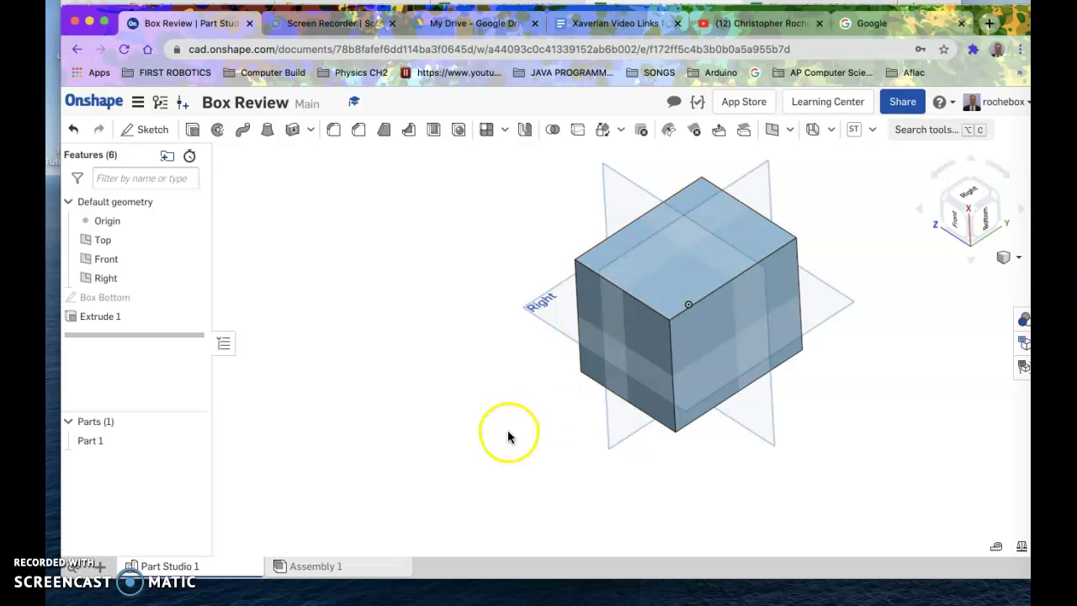
scroll(509, 426, "down", 1)
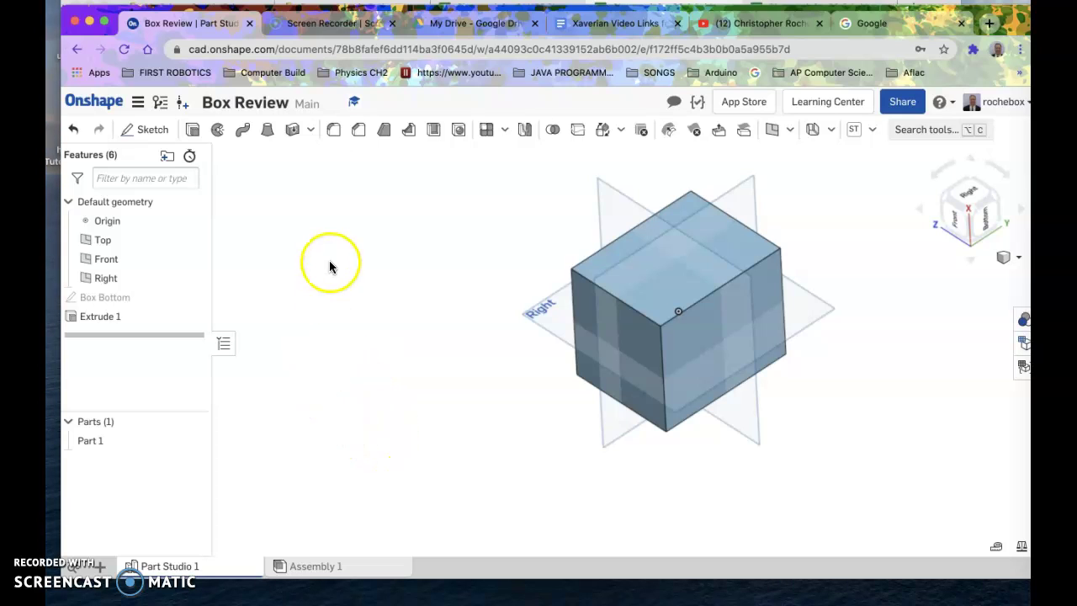
Select Part 1 and start a Shell feature, which defaults to 0.1 in thickness
left_click(90, 441)
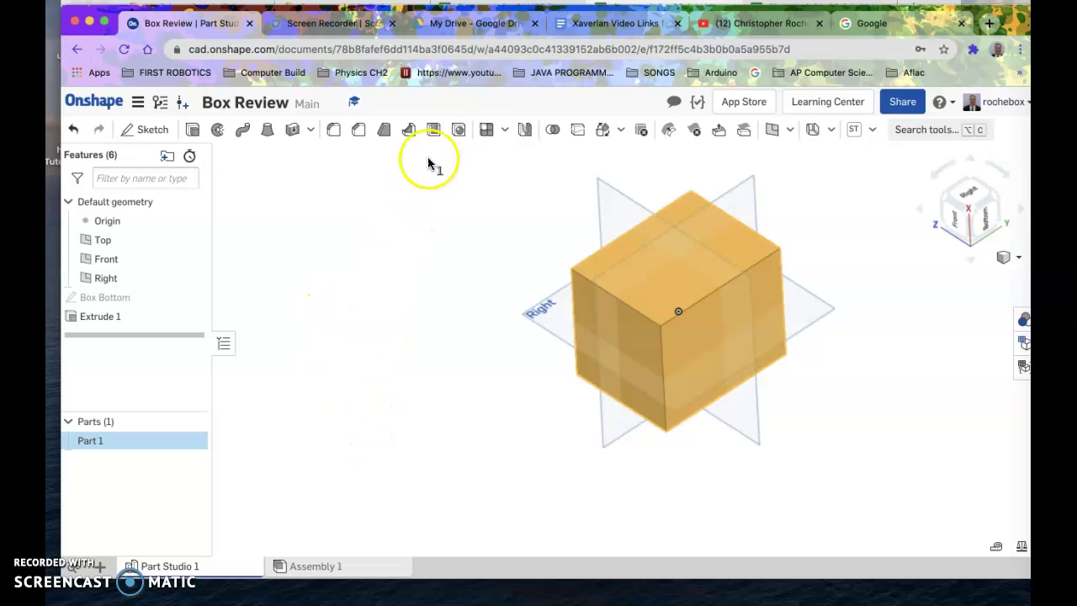
left_click(434, 129)
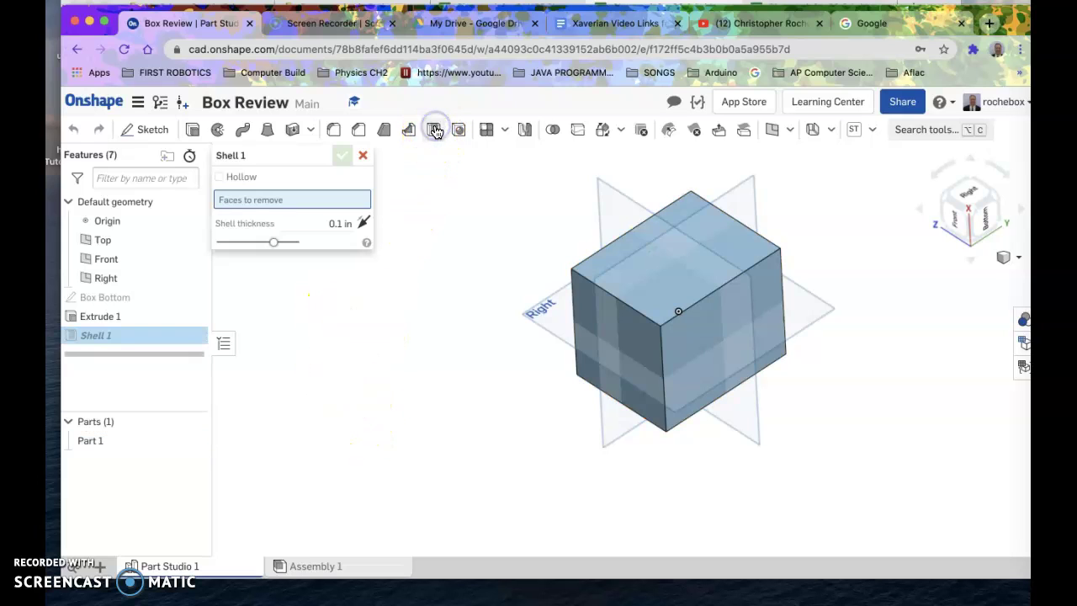
left_click(384, 210)
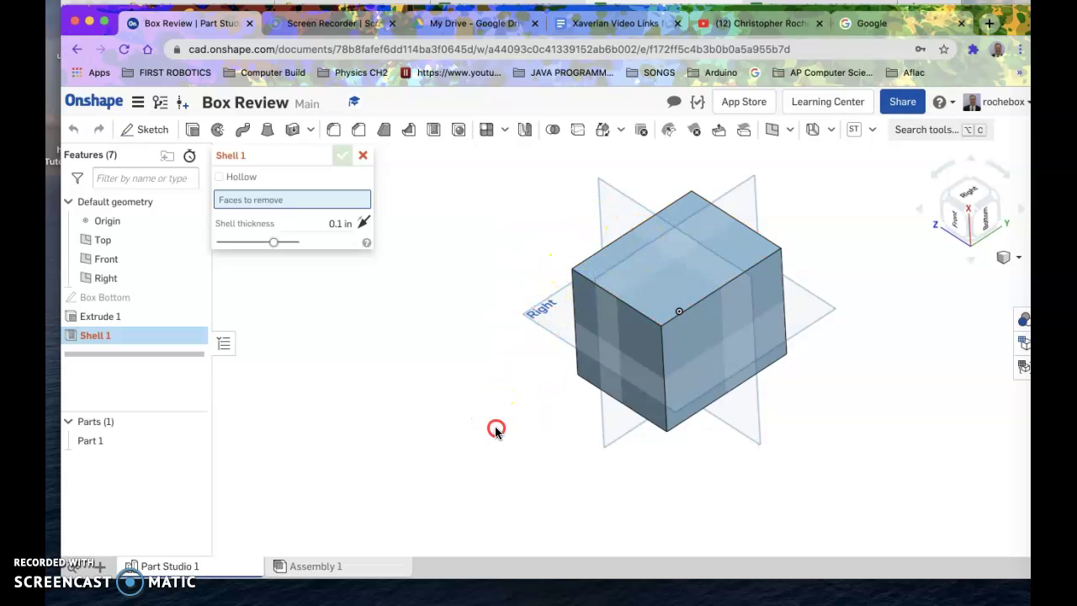
Orbit from the Top view to 3D and pick the cube's top face as the face to remove
middle_click_drag(495, 426, 501, 418)
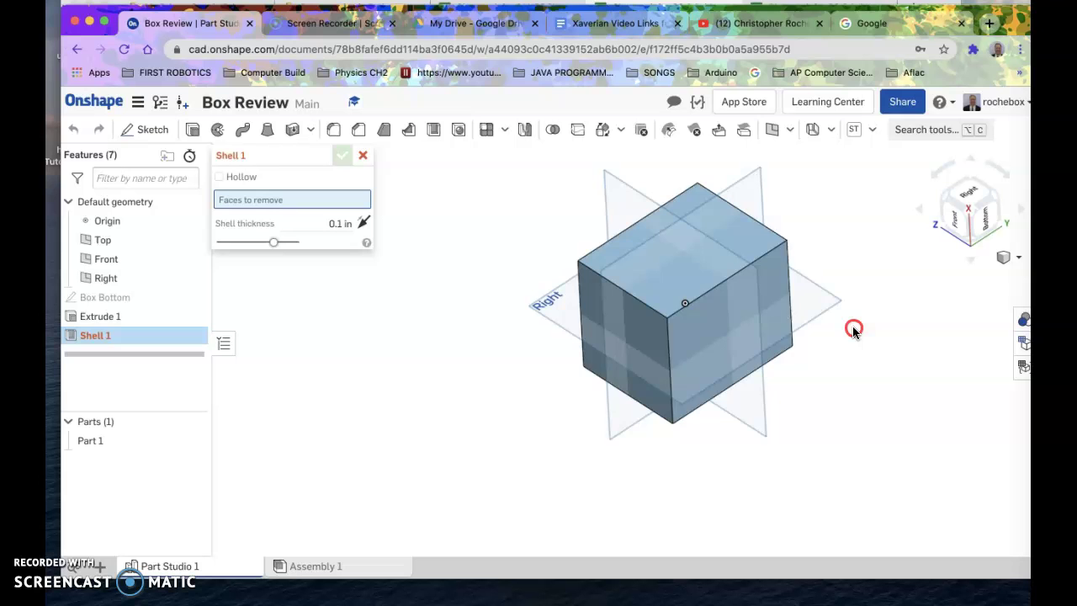
right_click_drag(851, 327, 666, 250)
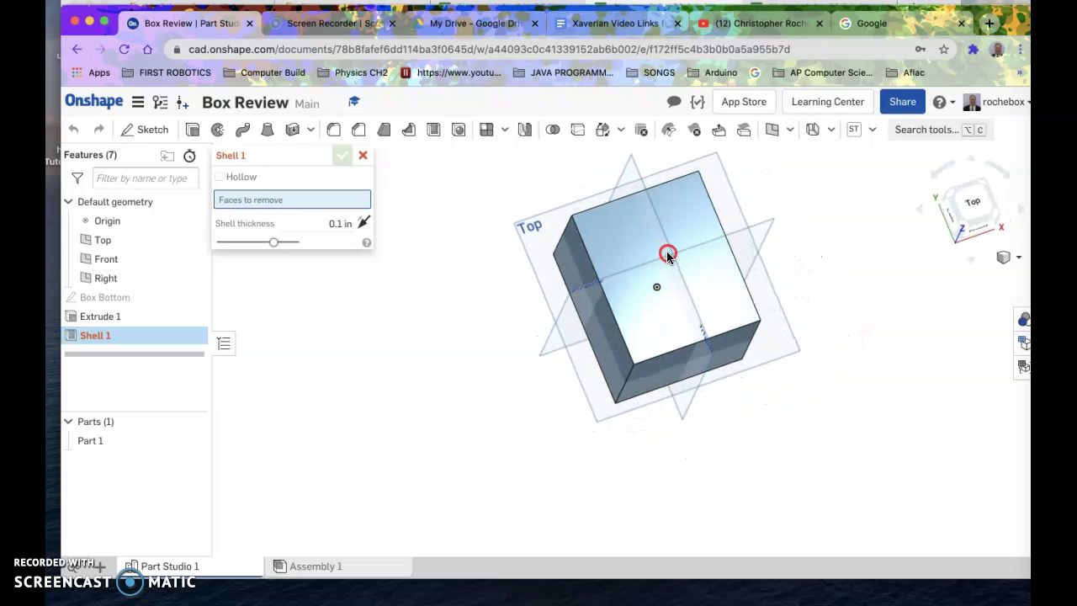
left_click(973, 200)
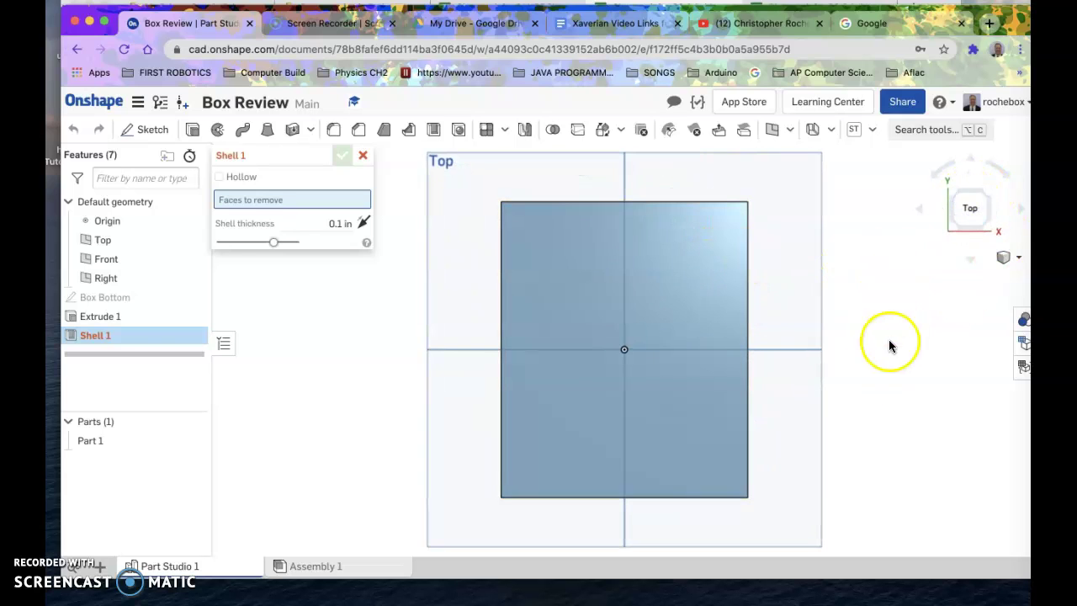
scroll(864, 392, "down", 3)
right_click_drag(863, 391, 735, 294)
mouse_move(769, 328)
right_mouse_down()
mouse_move(786, 332)
mouse_move(760, 322)
right_mouse_up()
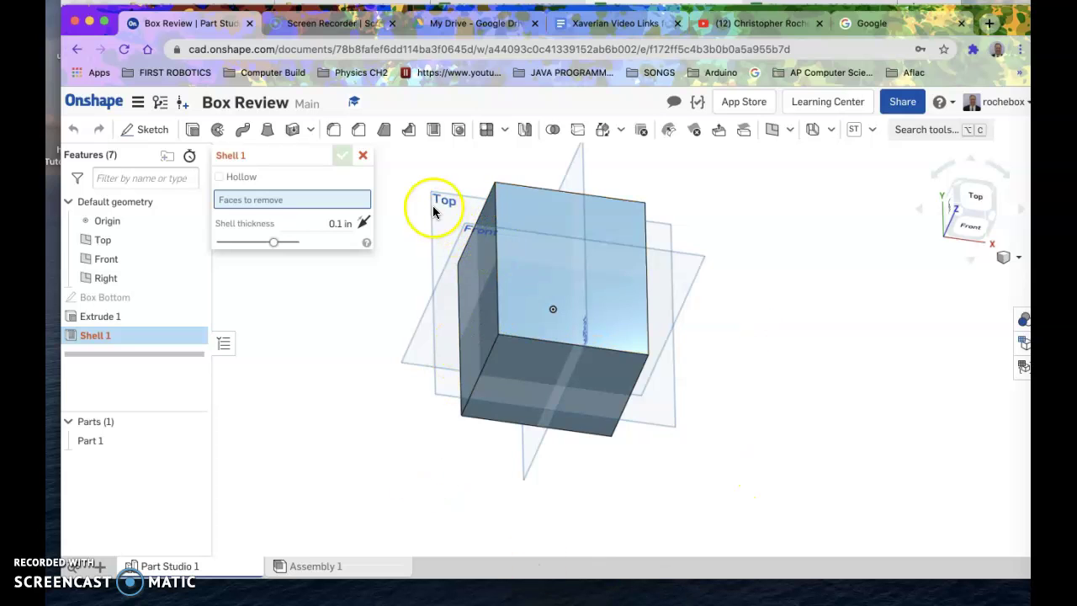
left_click(559, 226)
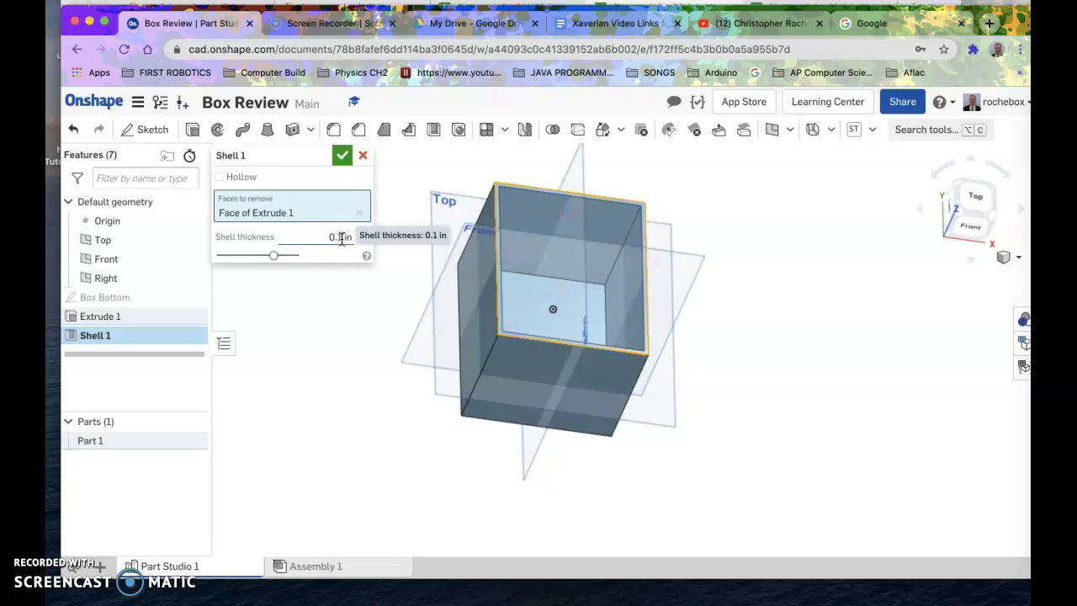
Change Shell 1's wall thickness from 0.15 in to 0.2 in and inspect the thicker preview
left_click(370, 234)
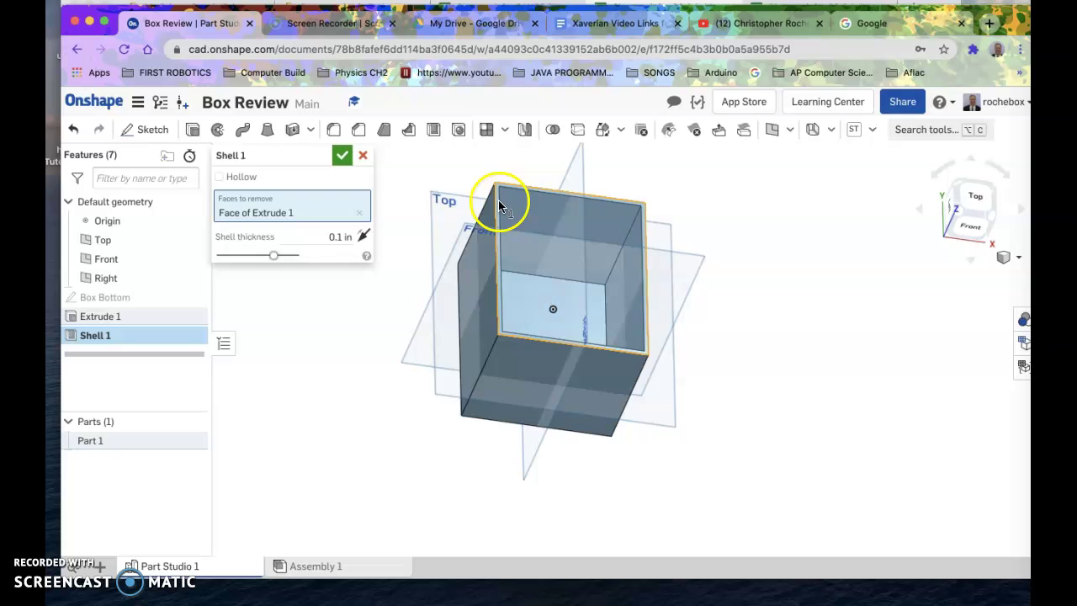
right_click_drag(622, 441, 693, 459)
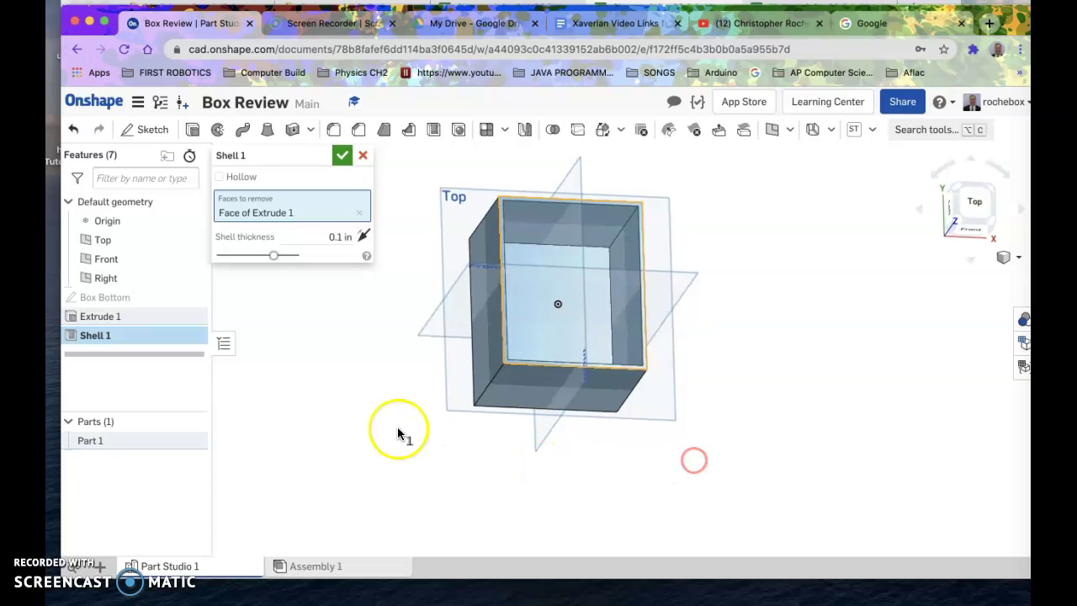
left_click(340, 236)
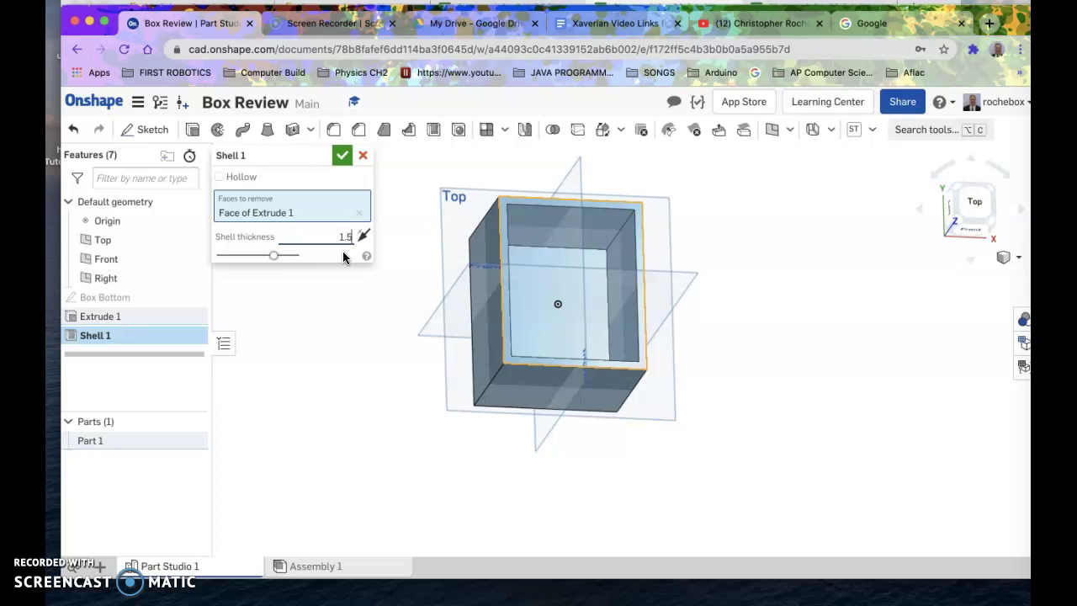
key("Return")
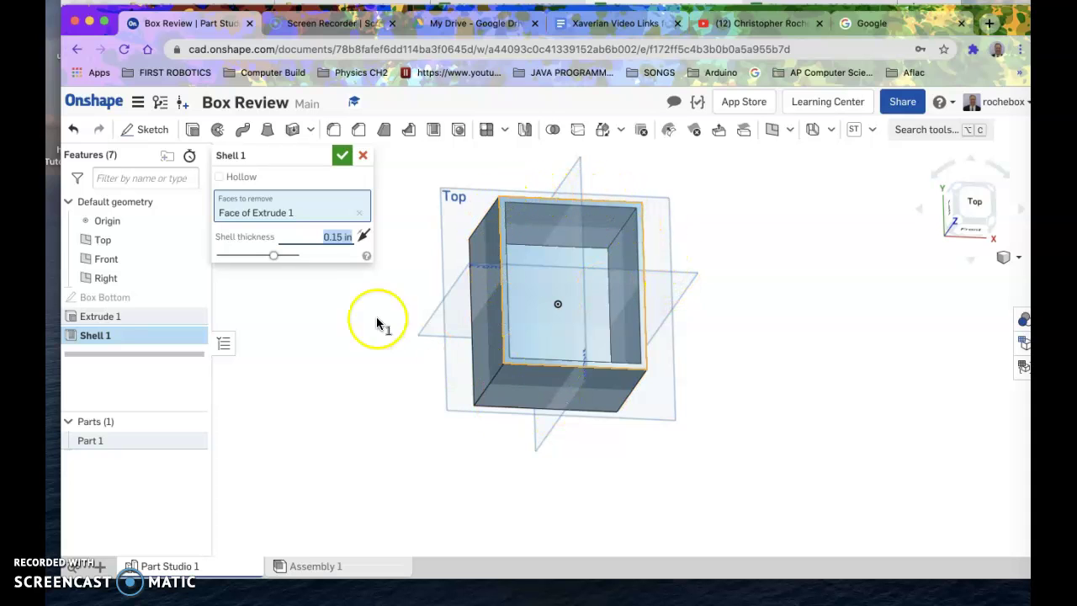
right_click_drag(621, 486, 642, 476)
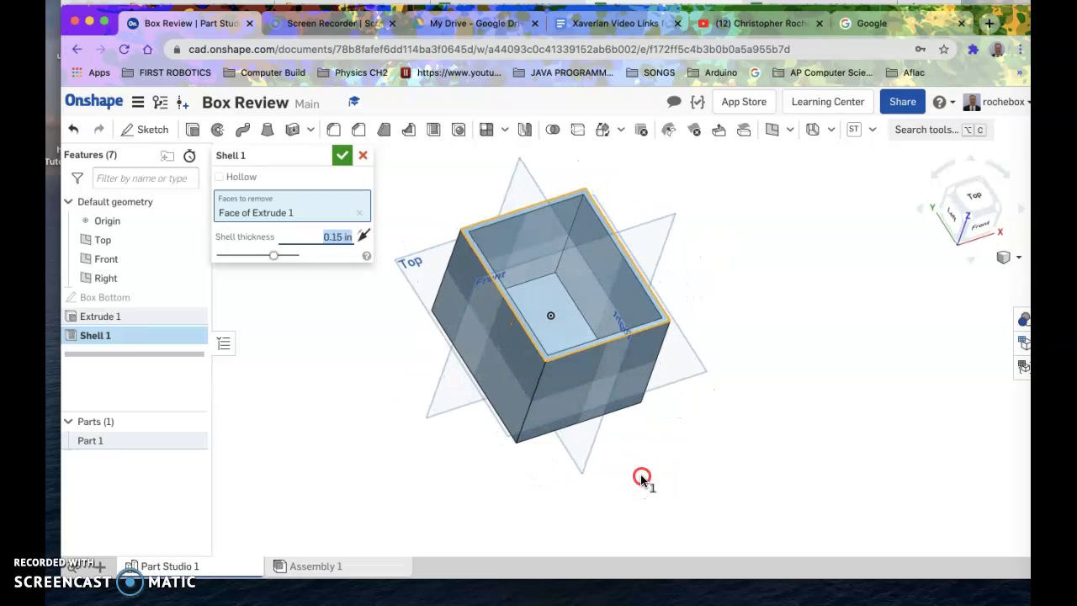
left_click_drag(358, 245, 340, 237)
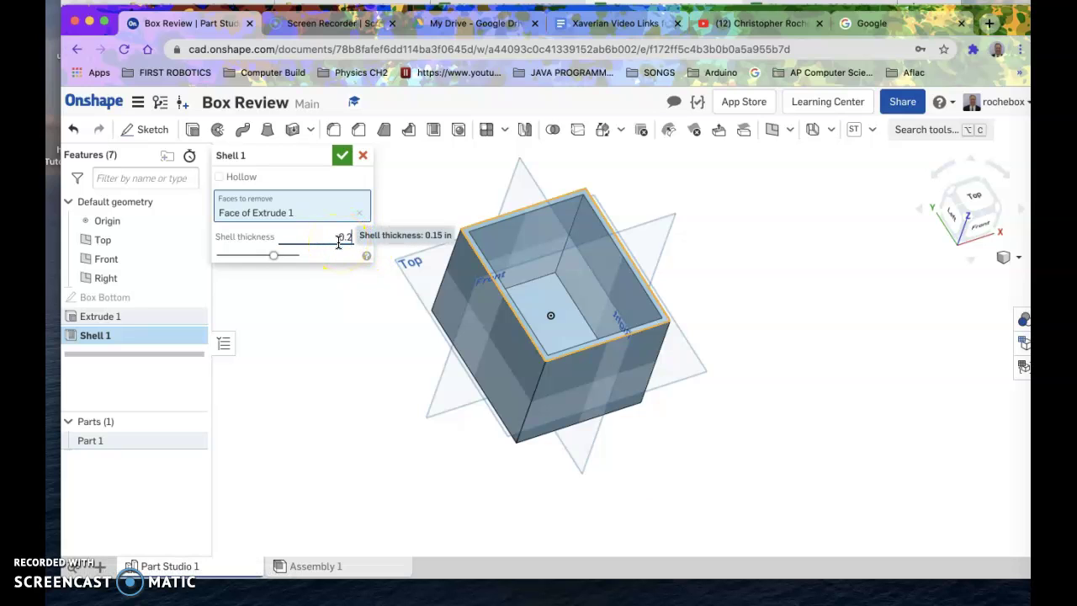
type("0.2")
key("Return")
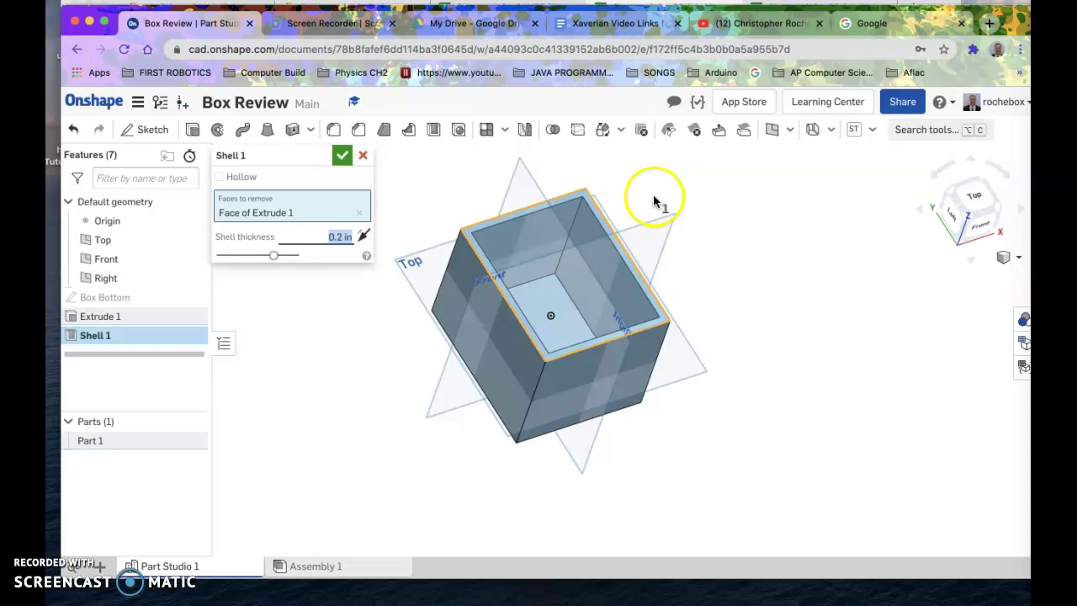
right_click_drag(572, 524, 618, 356)
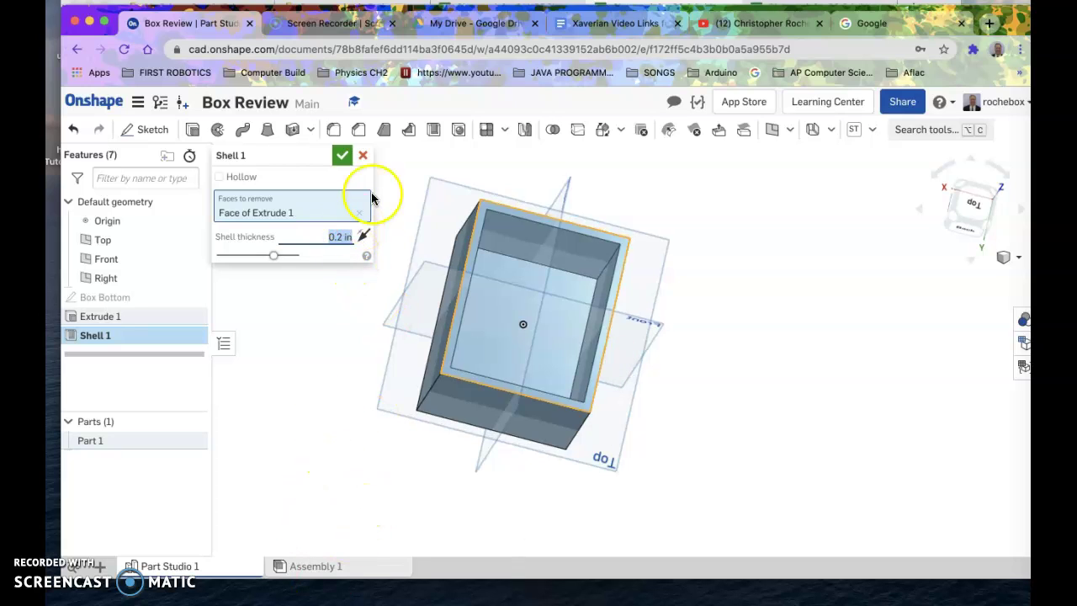
Cancel Shell 1 and start a fresh Shell on Part 1, viewing the box isometrically
left_click(364, 158)
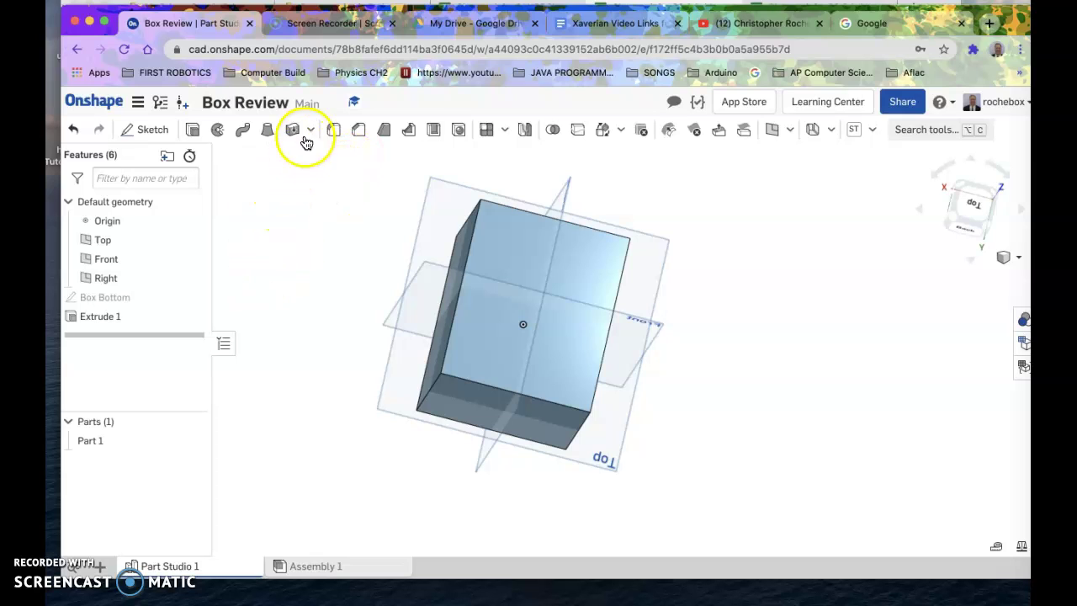
left_click(85, 444)
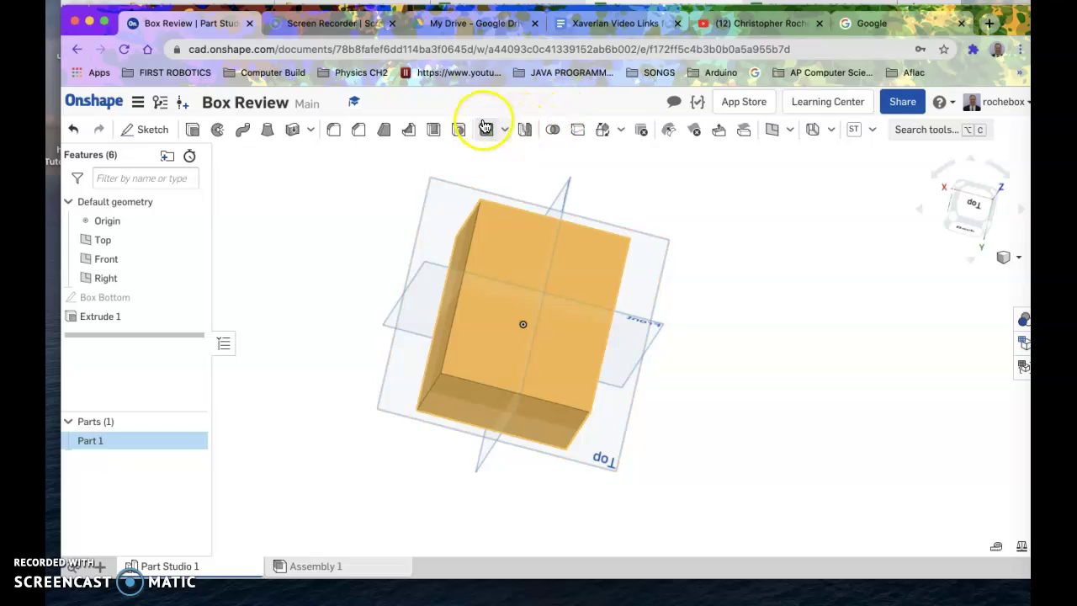
left_click(437, 128)
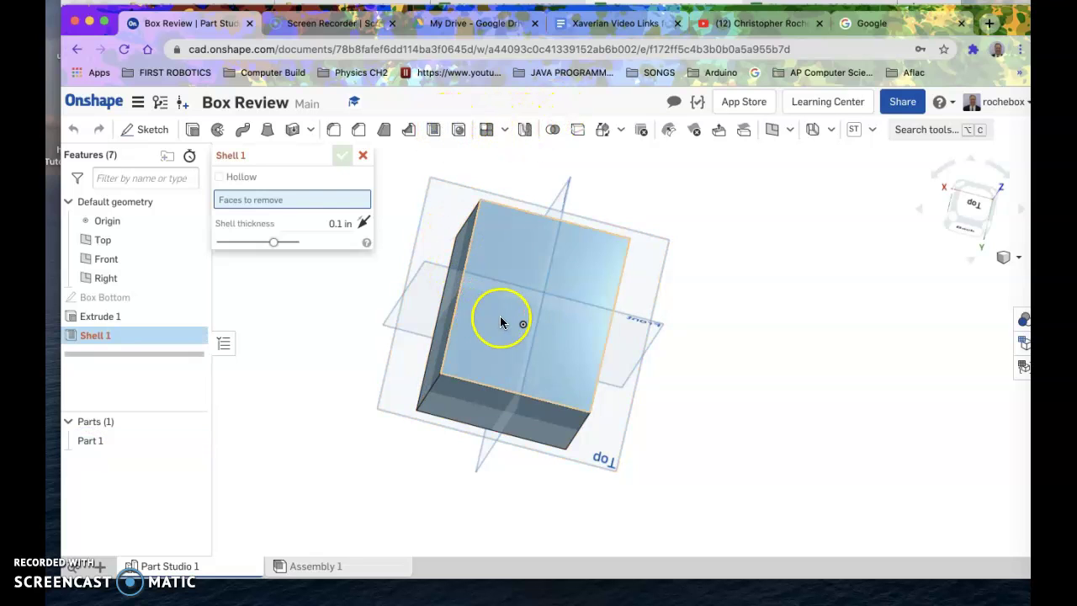
left_click(969, 208)
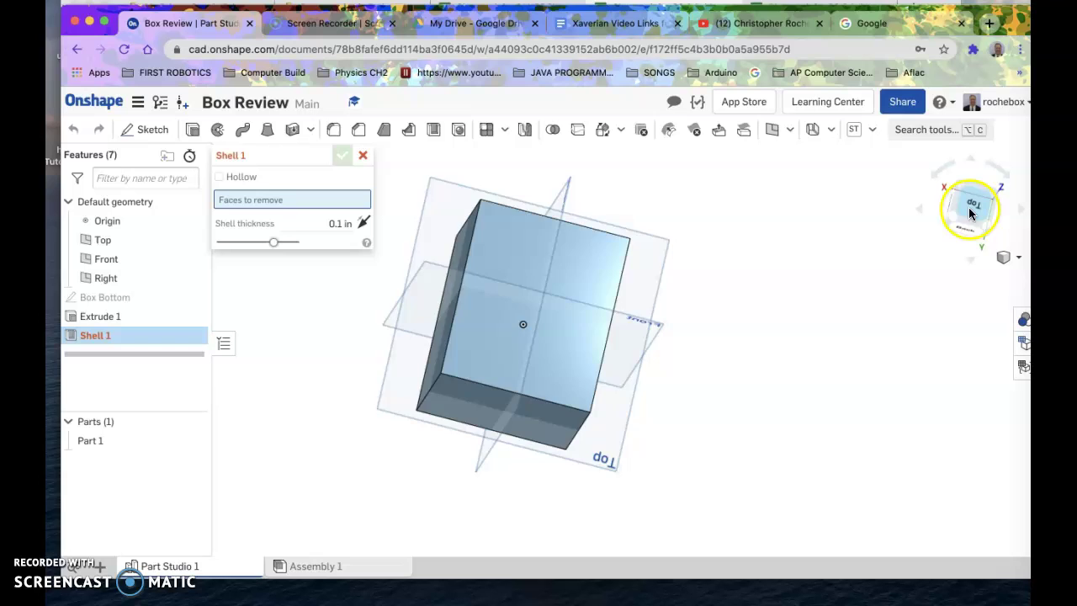
scroll(824, 363, "down", 5)
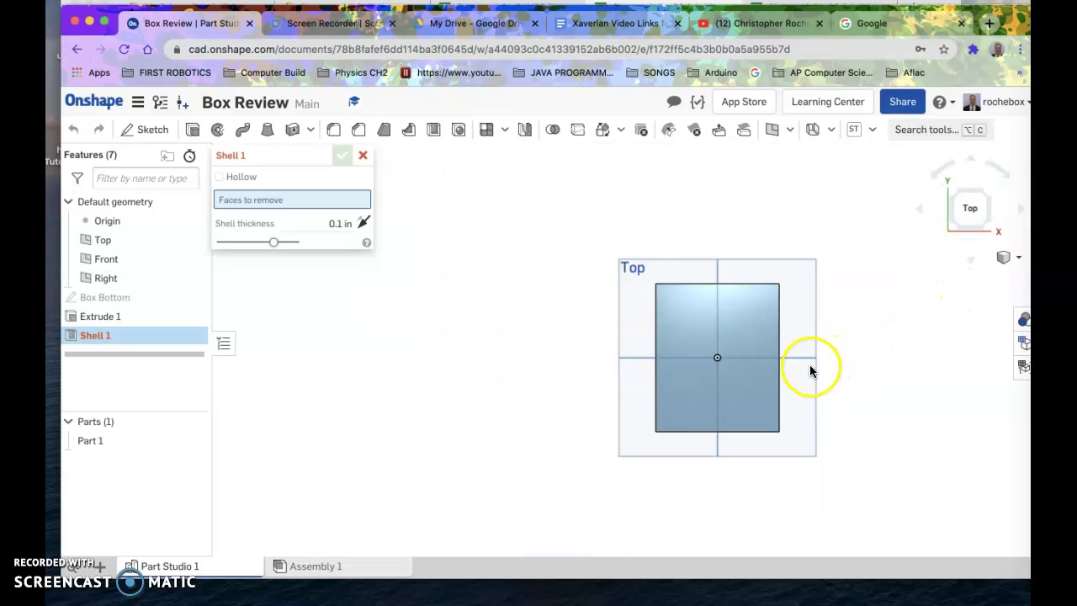
right_click_drag(836, 362, 859, 335)
Set the box's front face as the face to remove and the shell thickness to 0.2 in
left_click(375, 324)
left_click(327, 202)
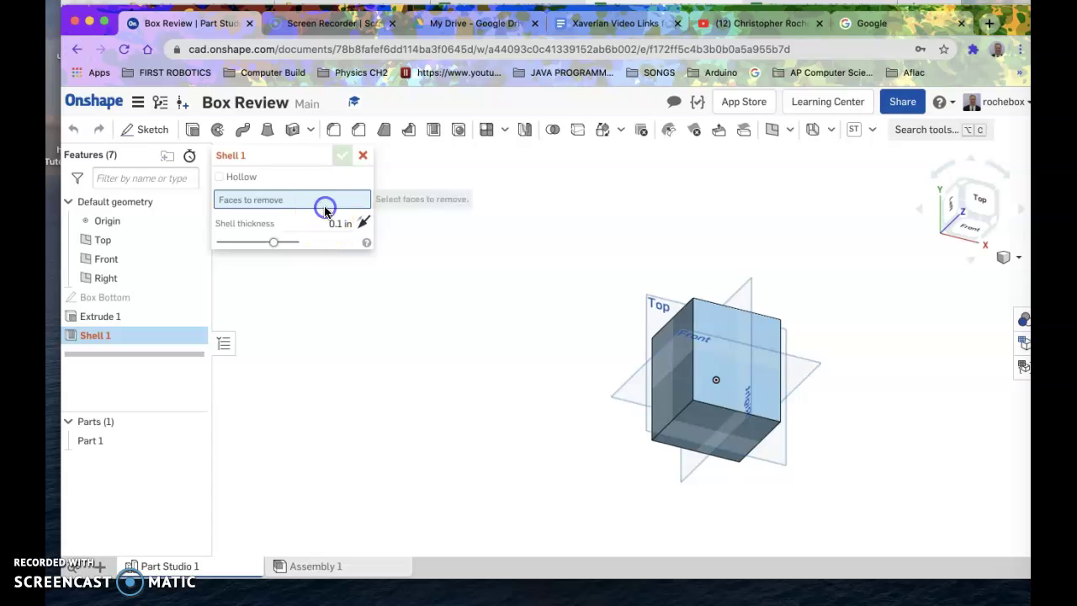
left_click(731, 345)
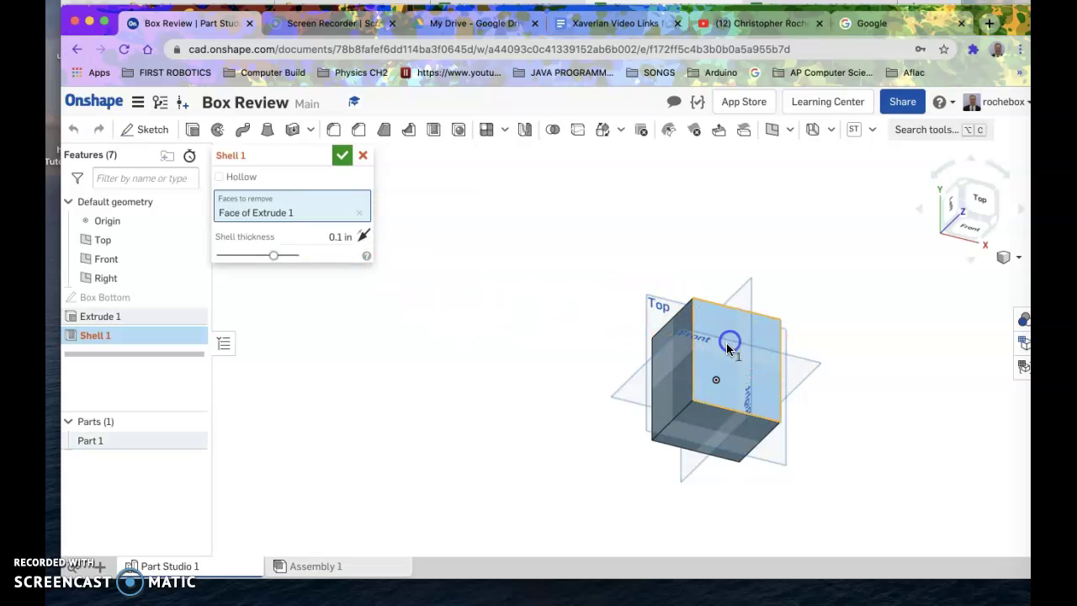
left_click(340, 239)
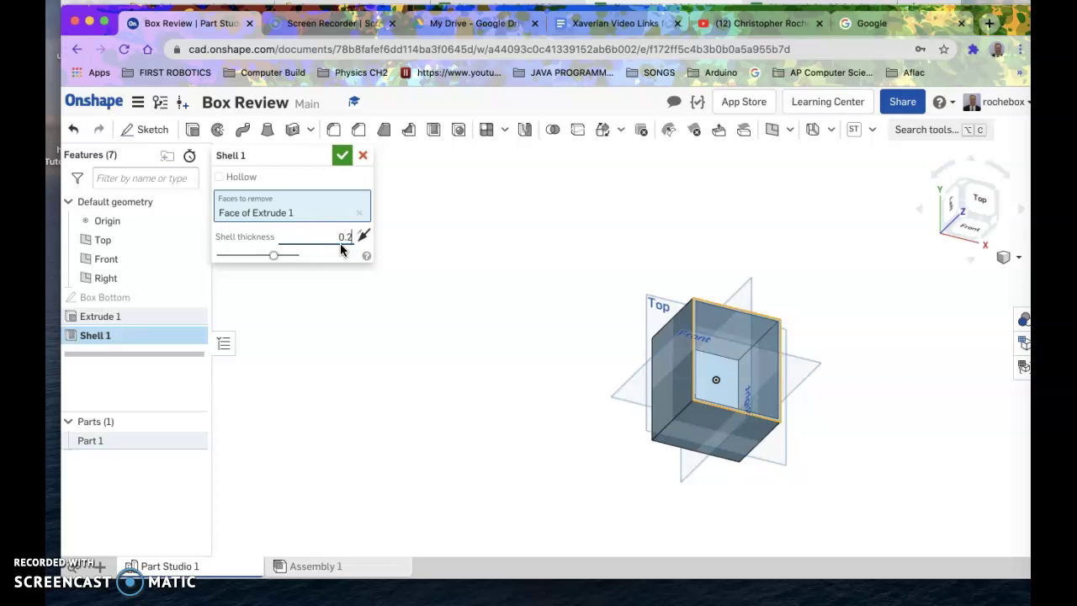
left_click(346, 246)
left_click(342, 155)
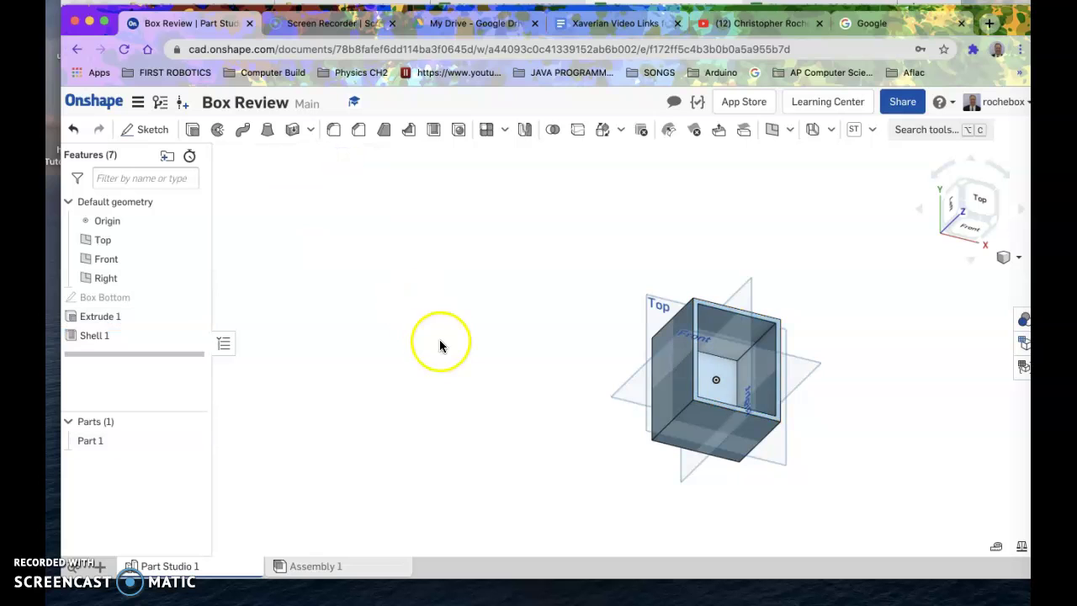
middle_click_drag(555, 343, 385, 291)
right_click_drag(386, 326, 277, 319)
scroll(385, 321, "up", 3)
scroll(276, 320, "up", 3)
scroll(274, 322, "down", 3)
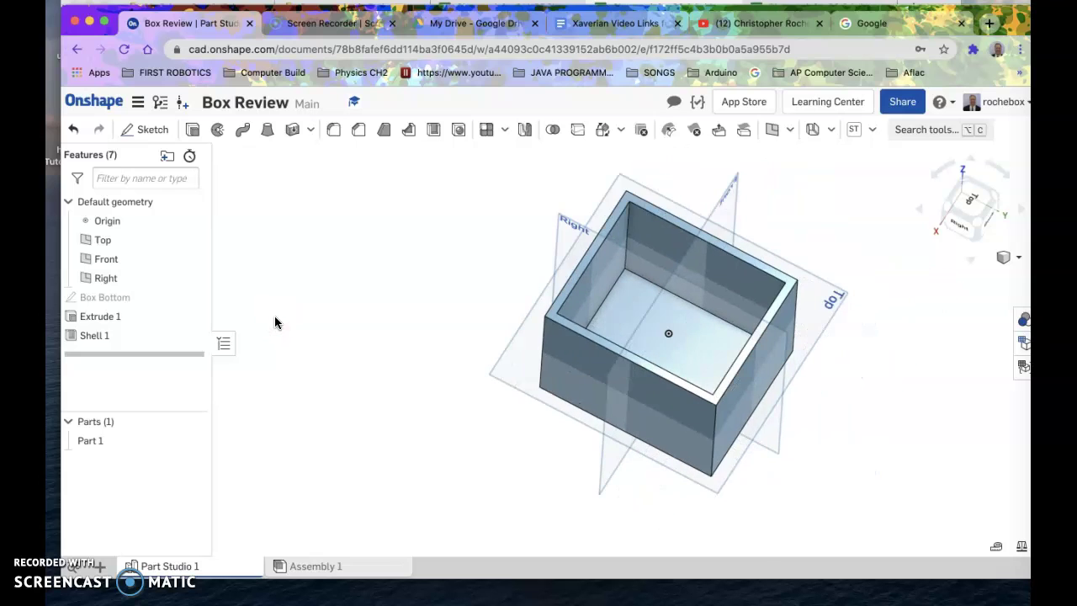
mouse_move(344, 320)
right_mouse_down()
mouse_move(393, 326)
mouse_move(361, 300)
mouse_move(337, 307)
right_mouse_up()
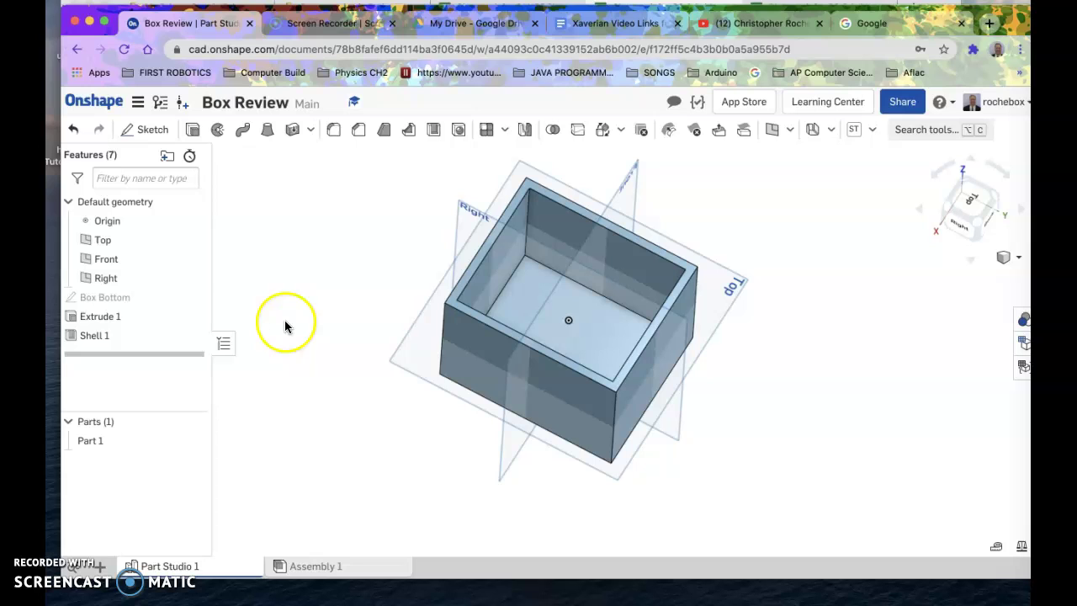